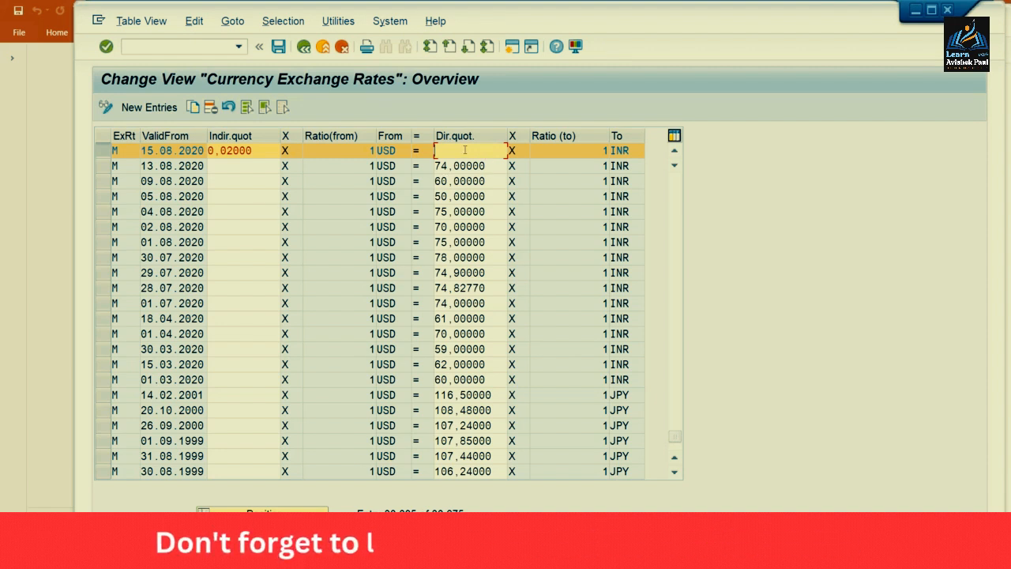
- Review the indirect quotation and both translation ratios of the 15.08.2020 USD to INR exchange rate
click(257, 150)
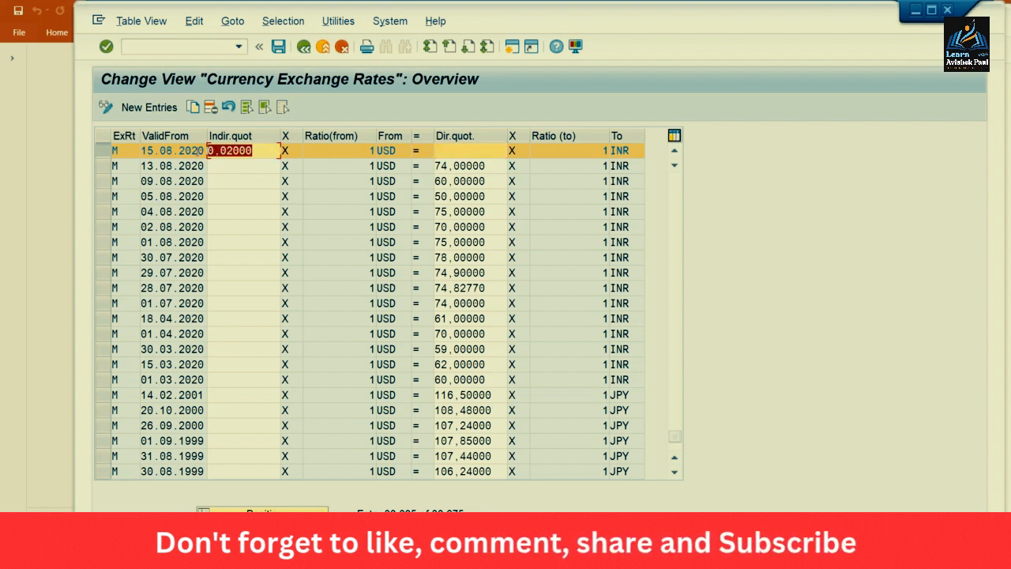
click(594, 154)
click(579, 150)
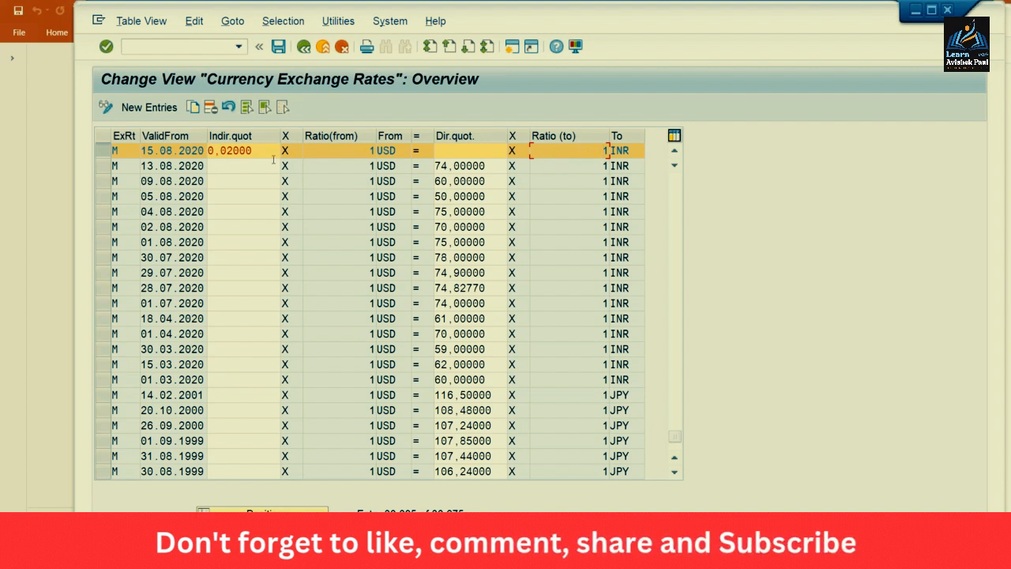
click(355, 151)
- Switch to the G/L account document entry for company code TM00 and set the document currency to USD
key(alt+Tab)
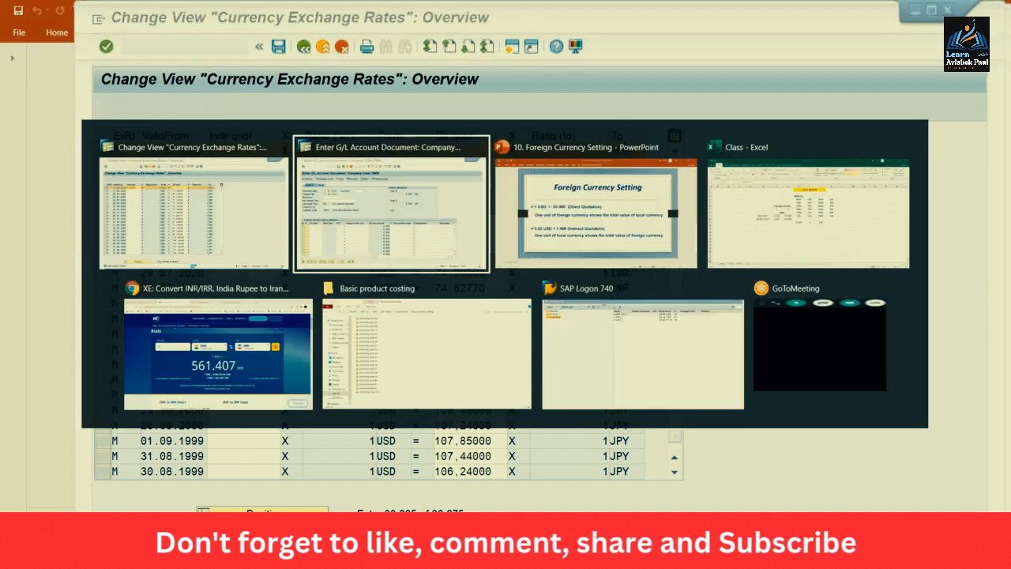
text(U)
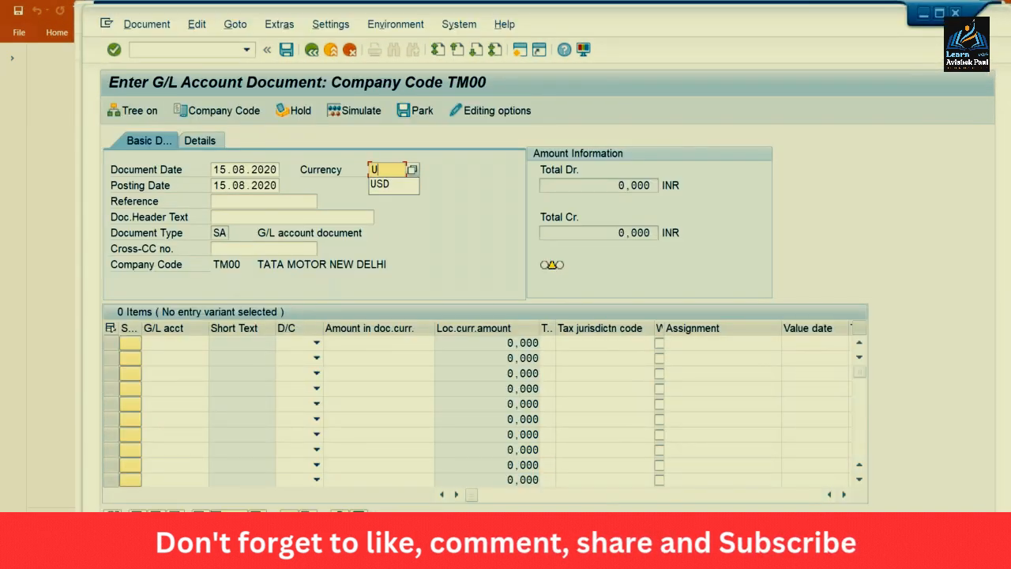
text(SD)
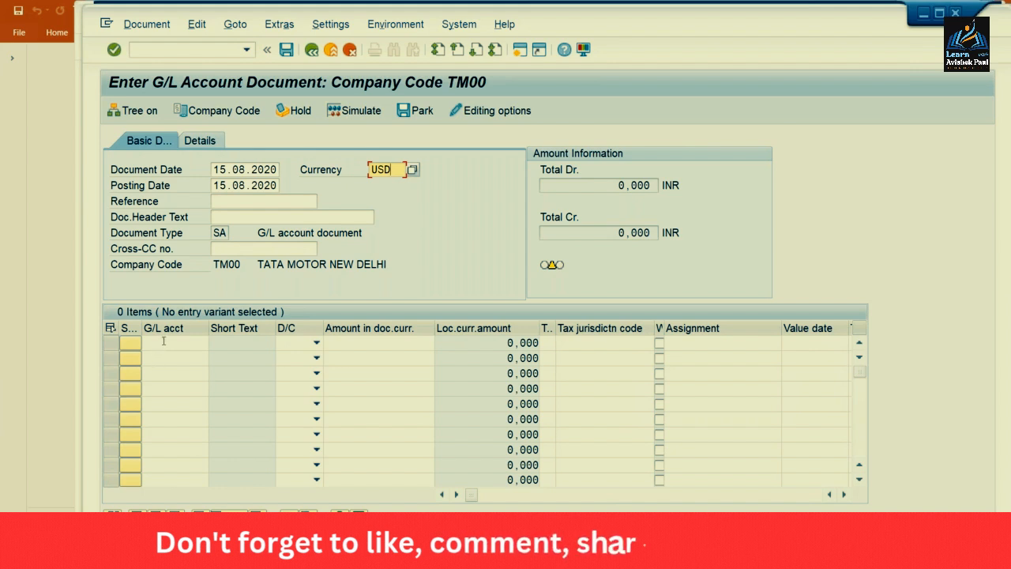
- Enter the first line item with G/L account 4000, Debit and a document currency amount of 1
click(164, 342)
text(4)
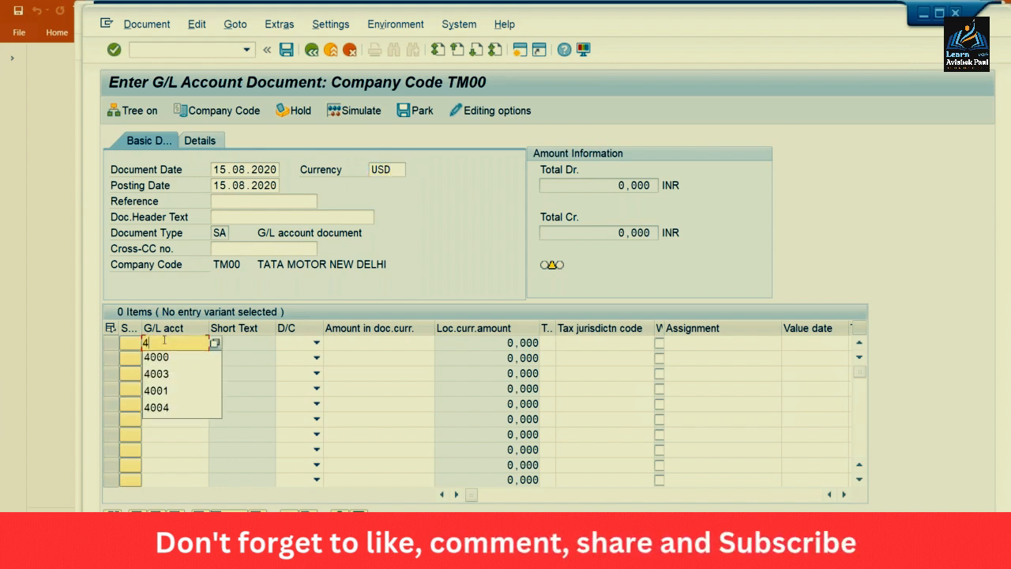
key(Down)
key(Tab)
key(Down)
key(Tab)
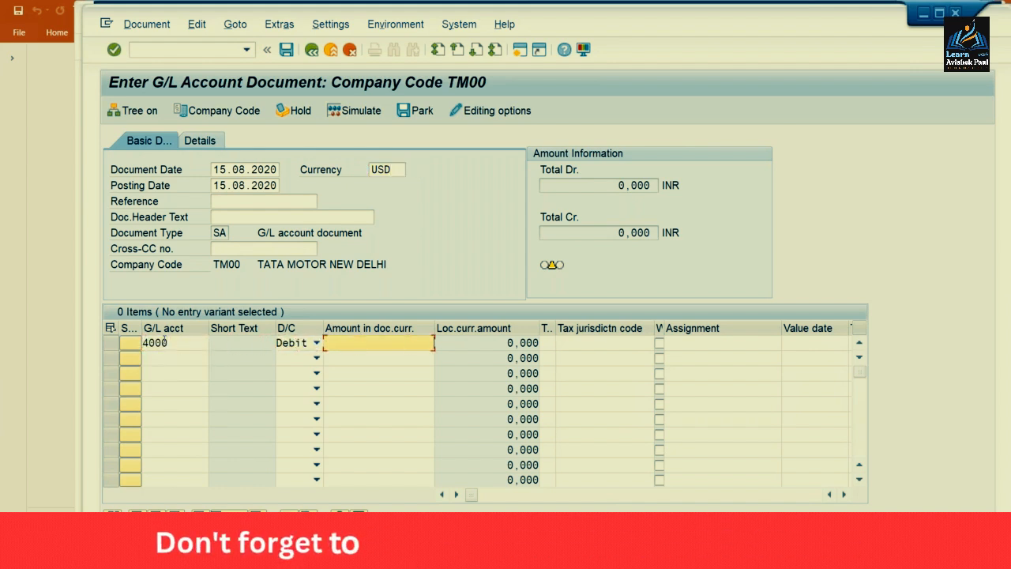
text(1)
- Add a second line item with G/L account 1000, Credit and amount 1, and have the local currency amounts calculated
click(165, 340)
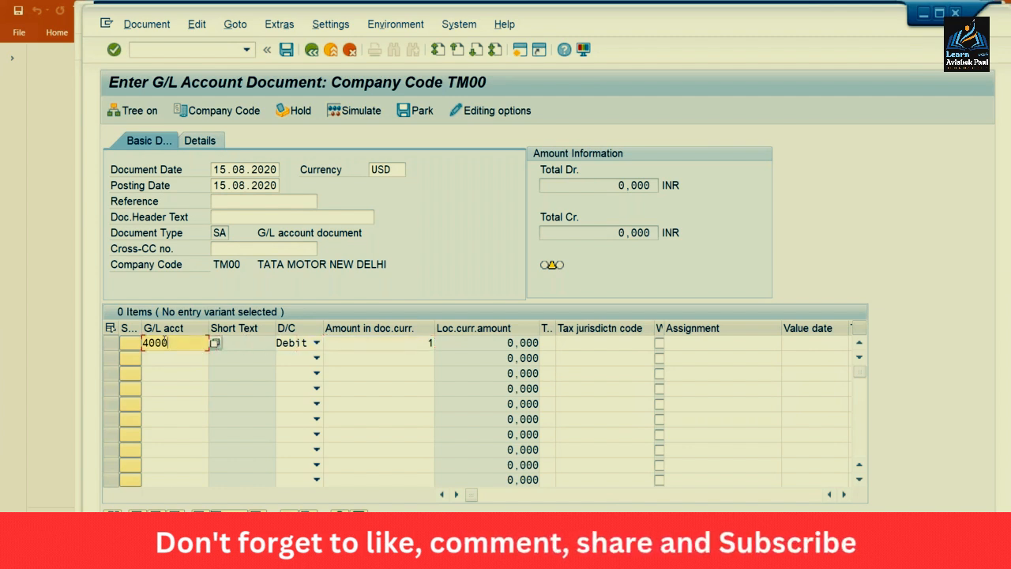
key(Down)
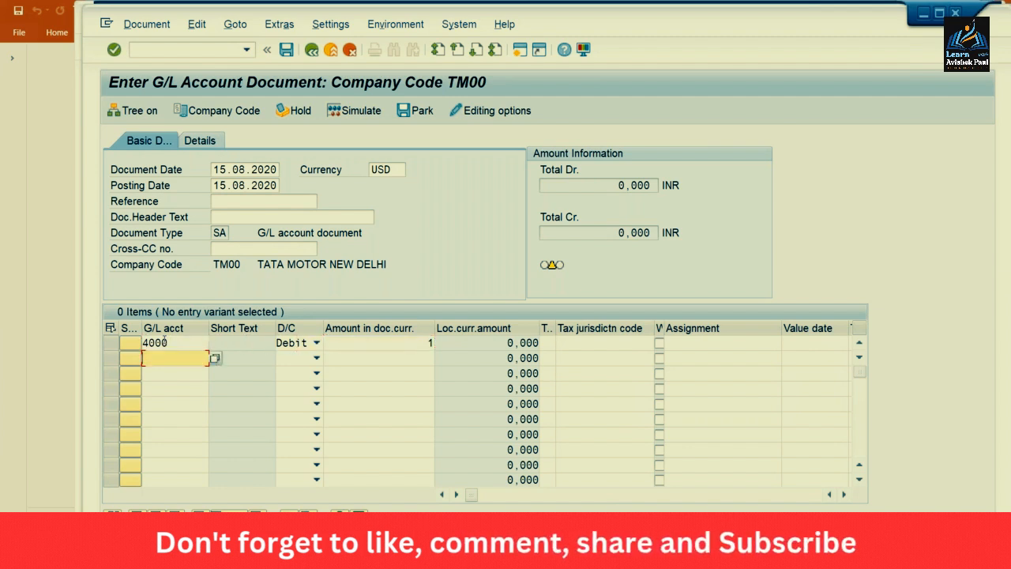
text(1)
key(Down)
key(Tab)
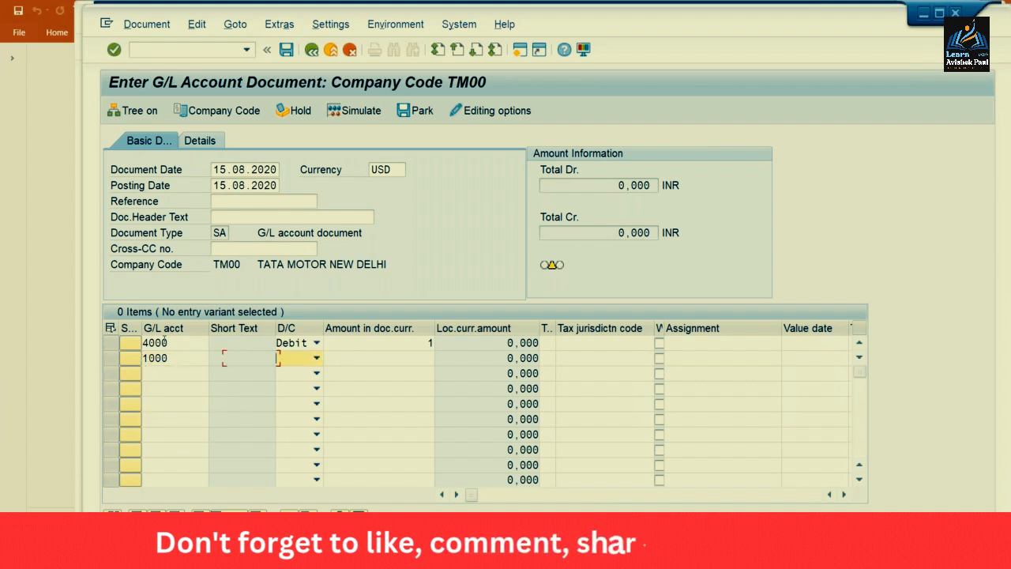
key(c)
key(Tab)
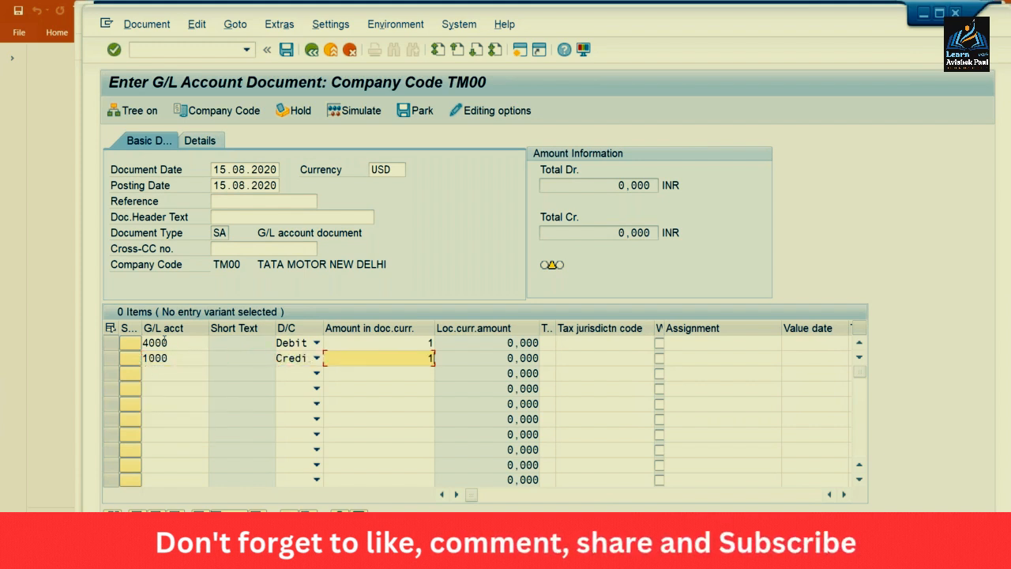
key(Return)
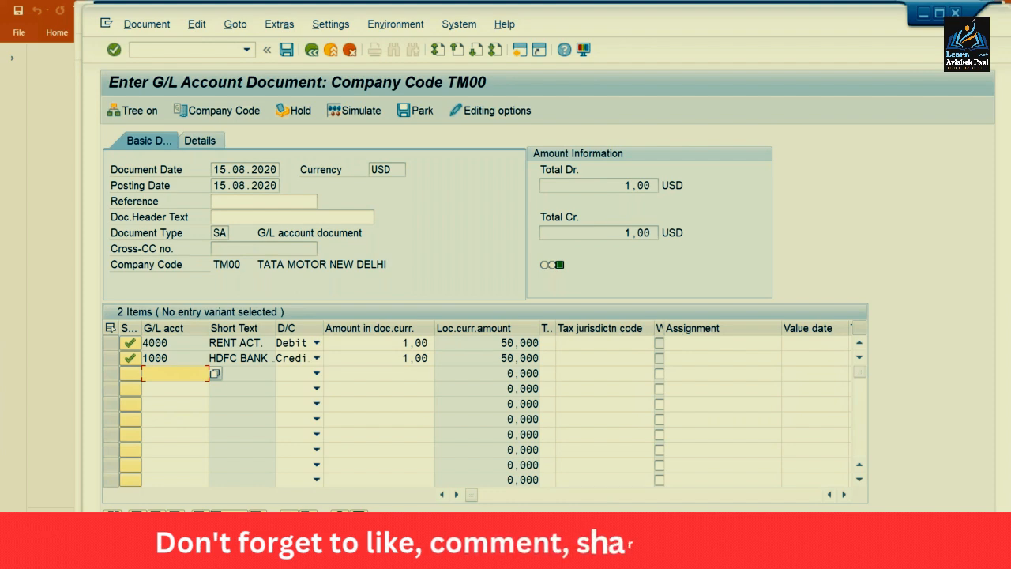
- Return to the currency exchange rates table and compare the indirect quotation with the INR ratio for 15.08.2020
click(327, 553)
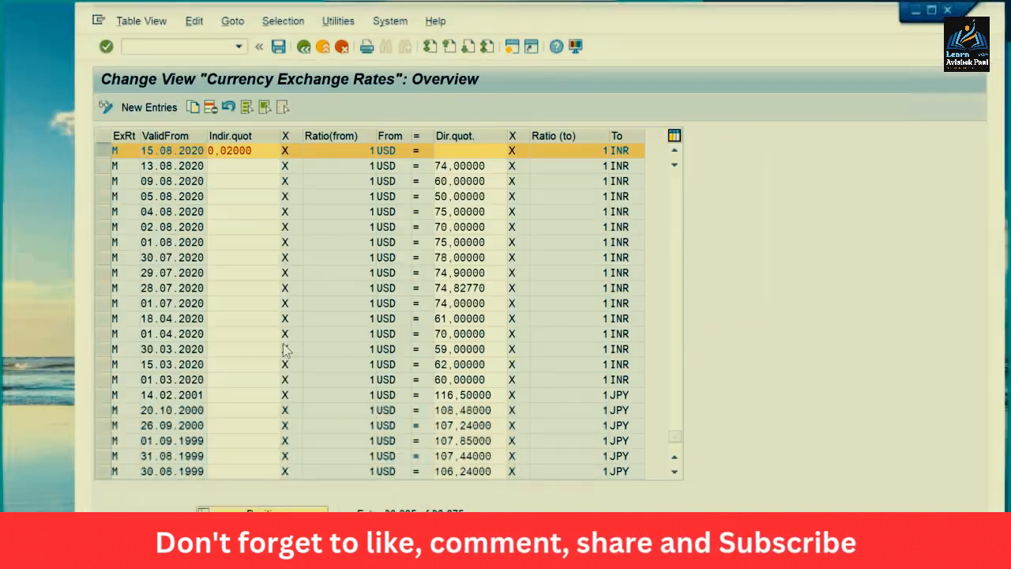
click(332, 482)
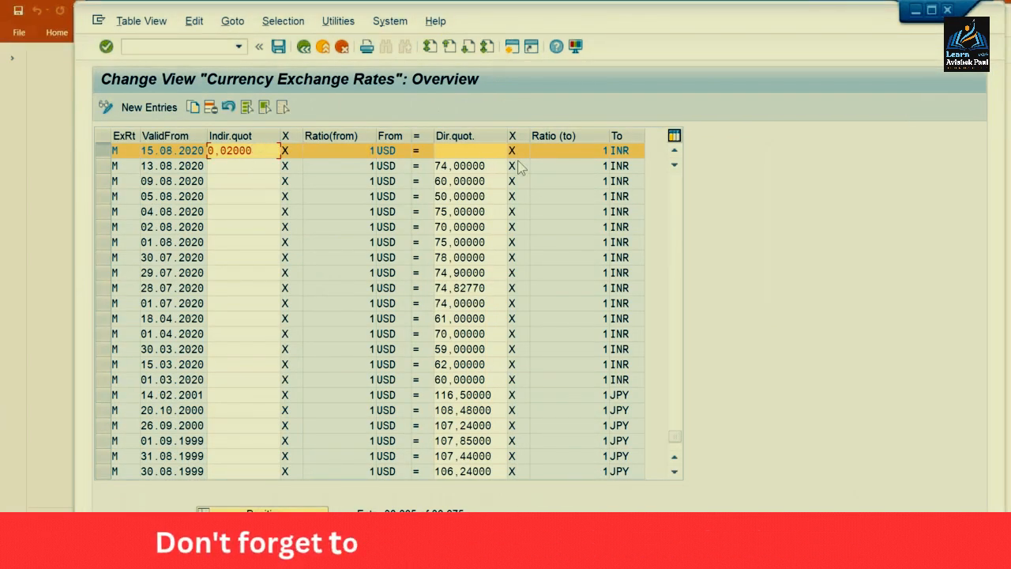
click(558, 149)
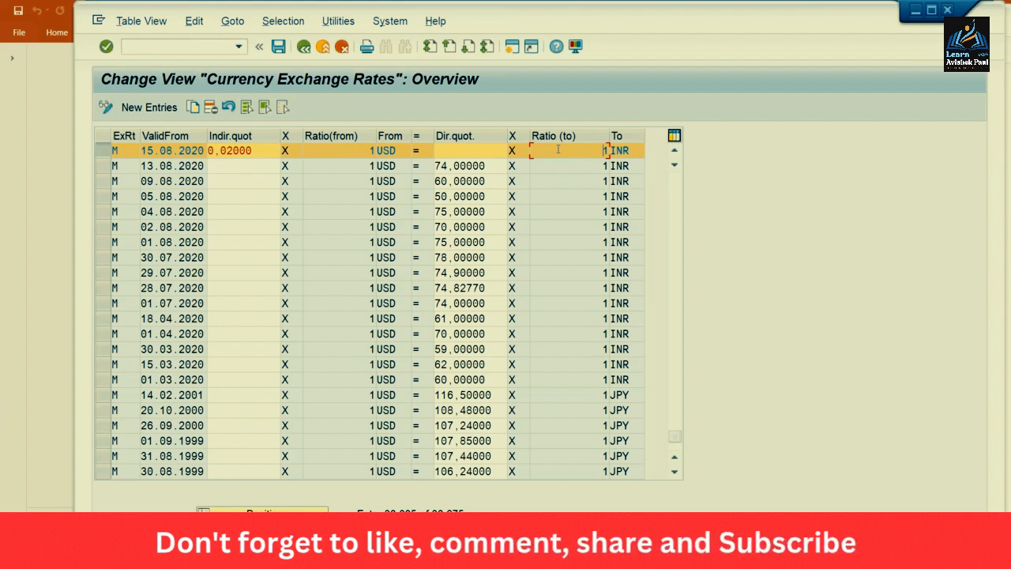
click(258, 152)
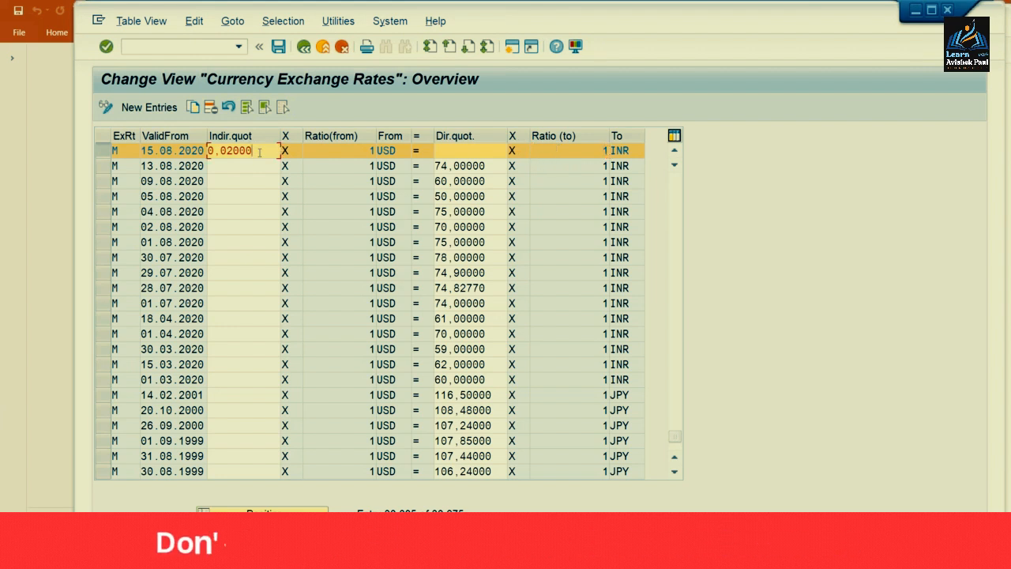
click(565, 151)
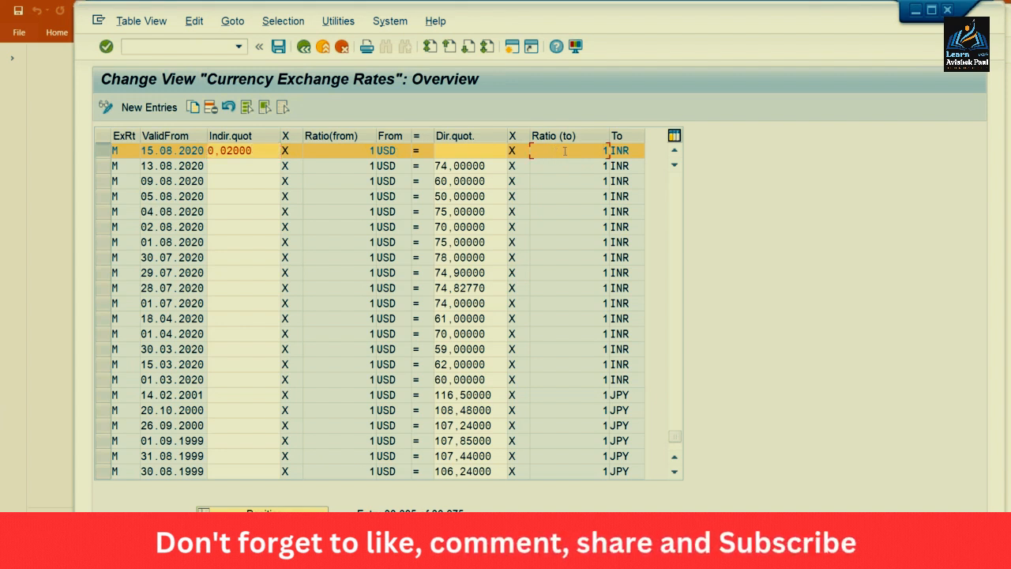
click(257, 154)
key(shift+Home)
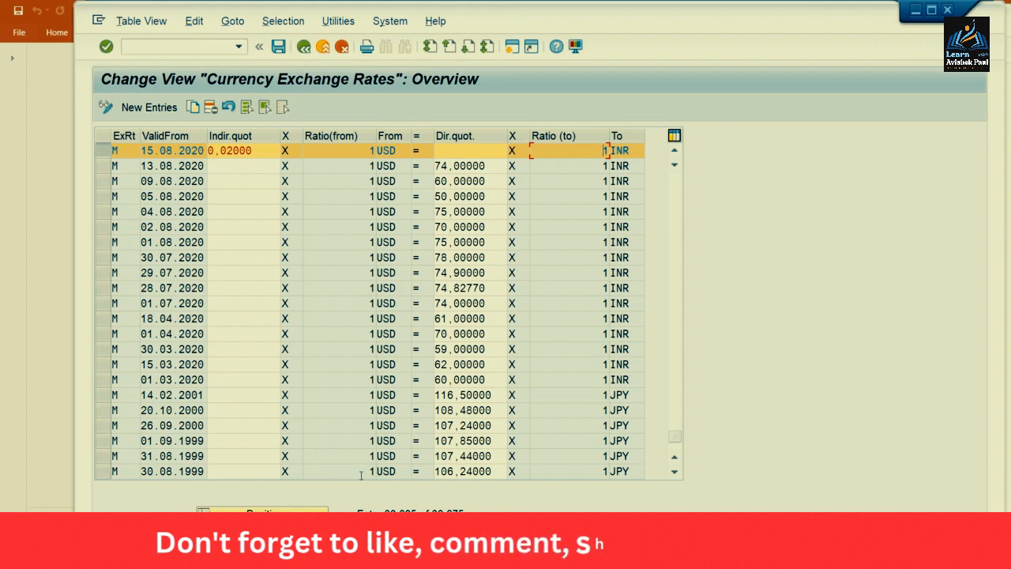
- Open the Windows Calculator, divide 1 by 50 to check the indirect rate, and return to the exchange rates table
key(super+r)
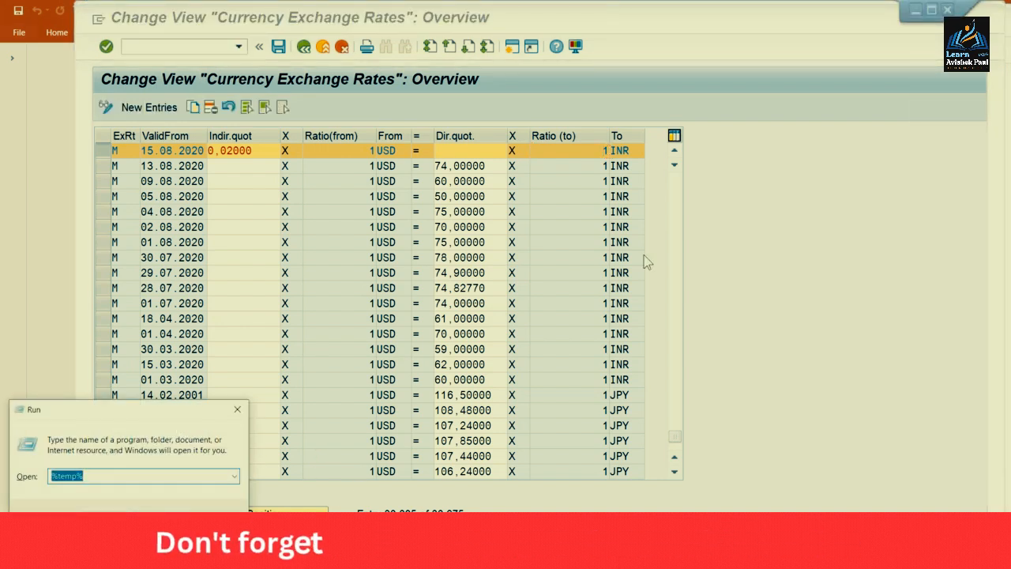
text(CAL)
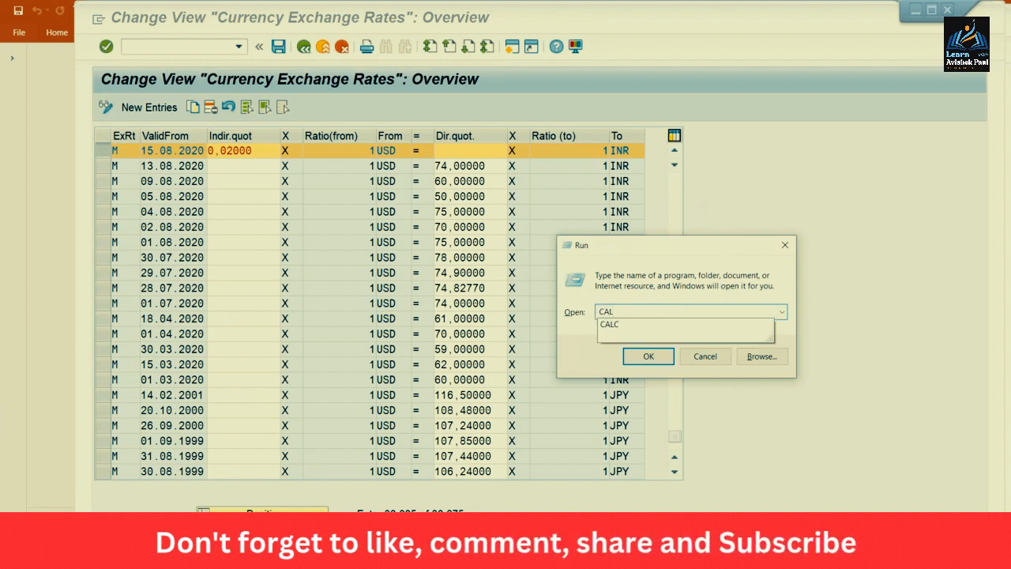
key(Down)
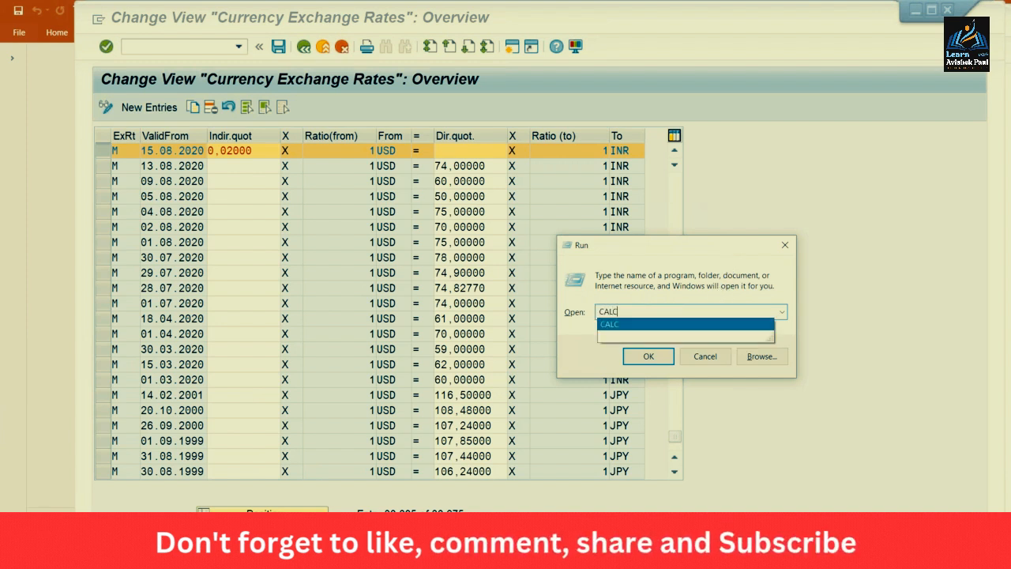
key(Return)
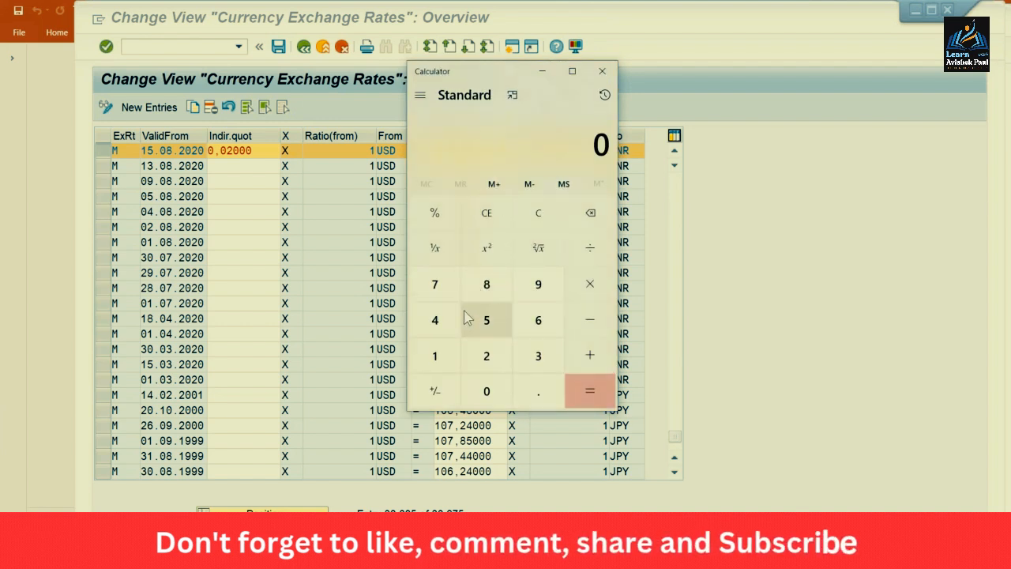
click(436, 357)
click(590, 249)
click(488, 327)
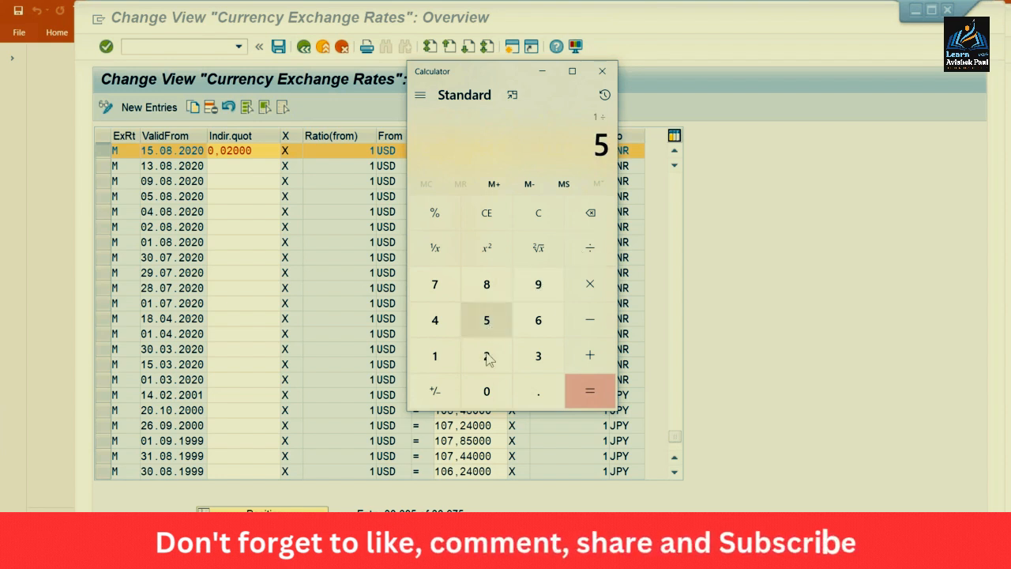
click(489, 389)
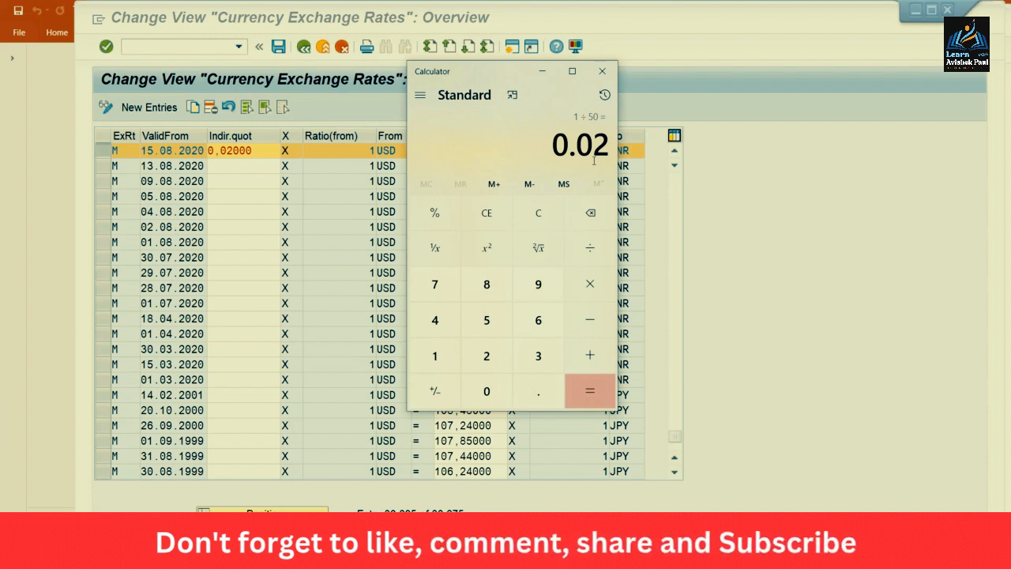
click(716, 297)
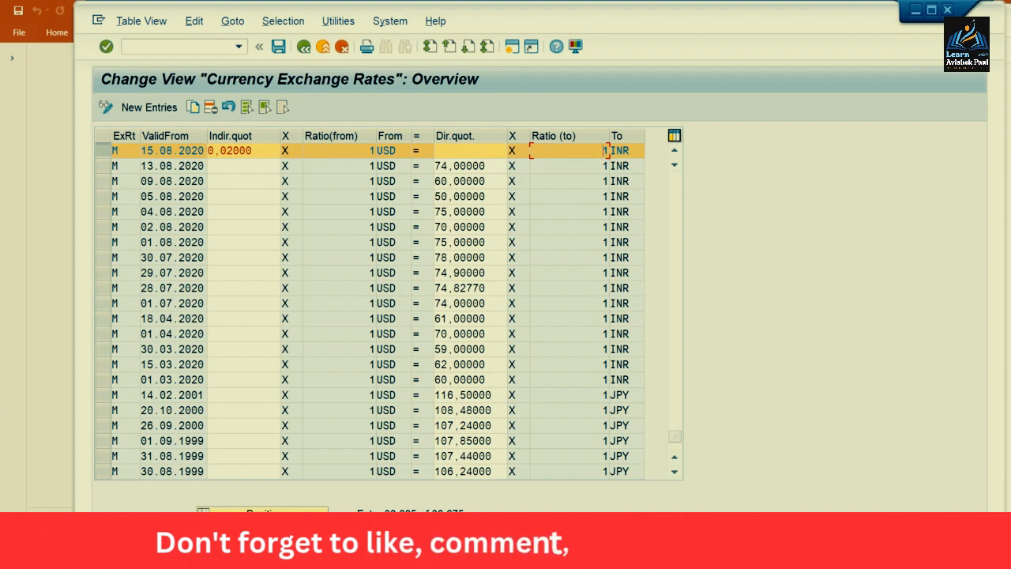
- Switch to the Class workbook in Excel and examine the currency pairs in the direct and indirect quotation rows
mouse_move(376, 557)
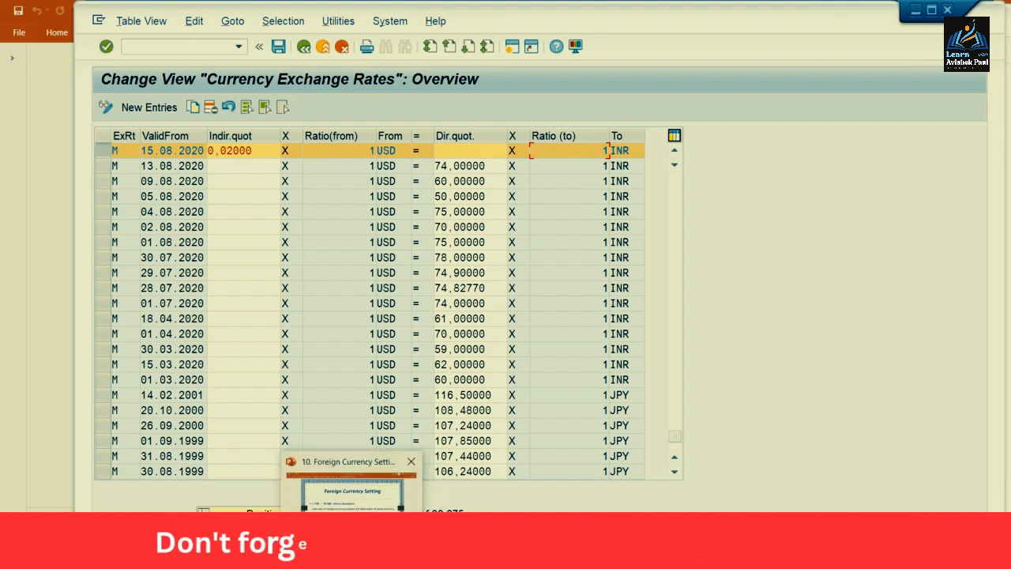
click(348, 557)
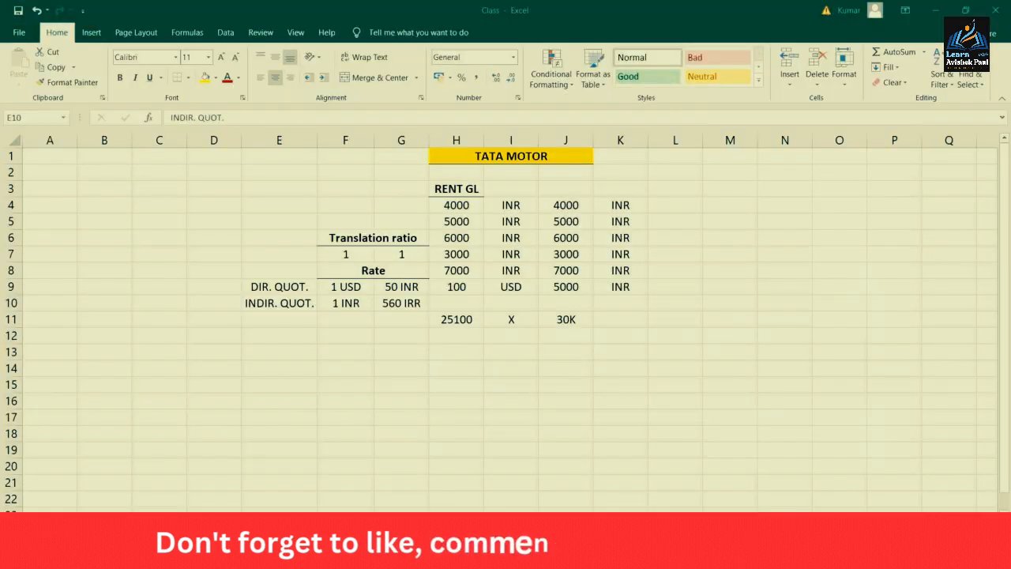
click(360, 287)
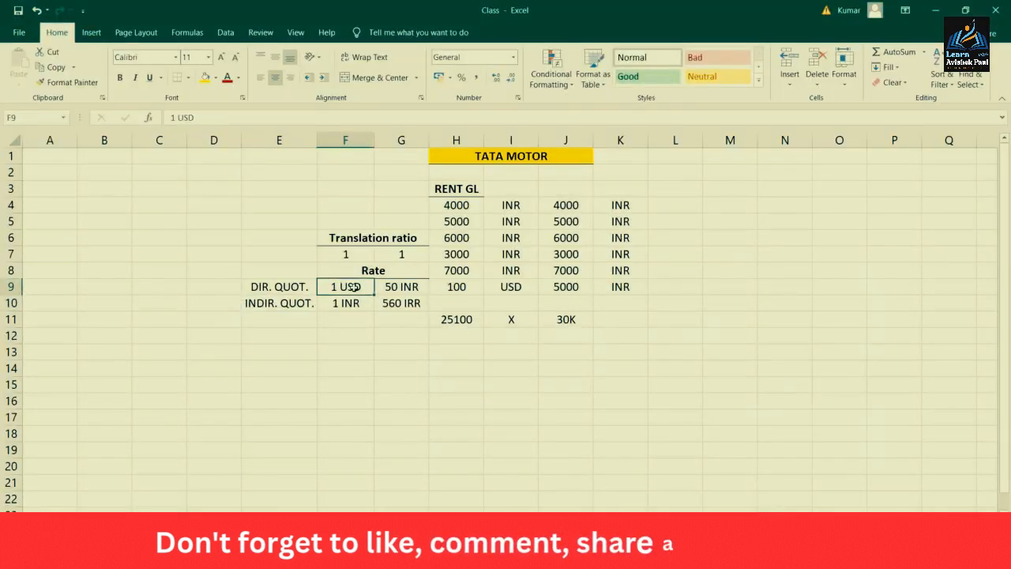
click(395, 286)
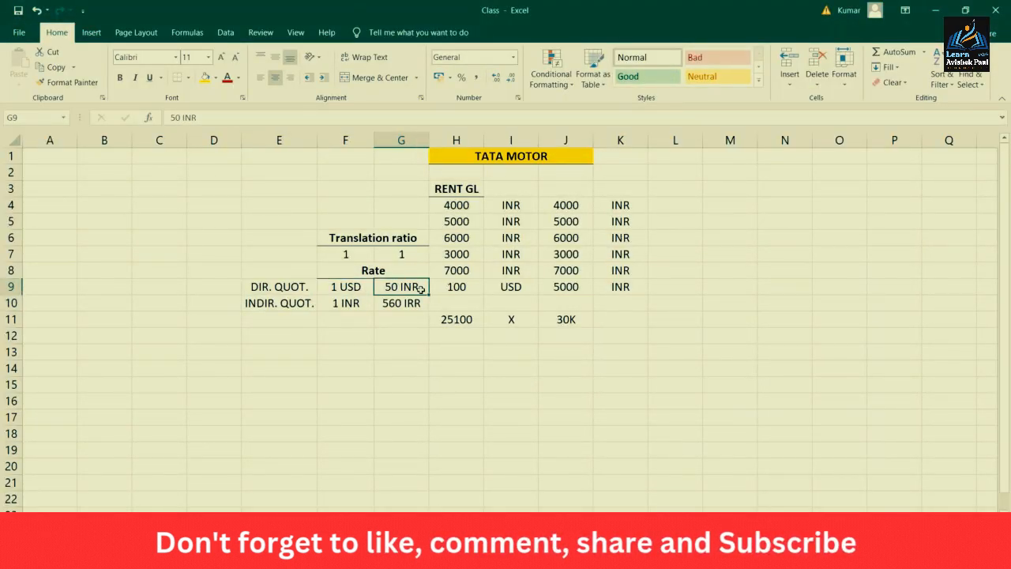
click(358, 289)
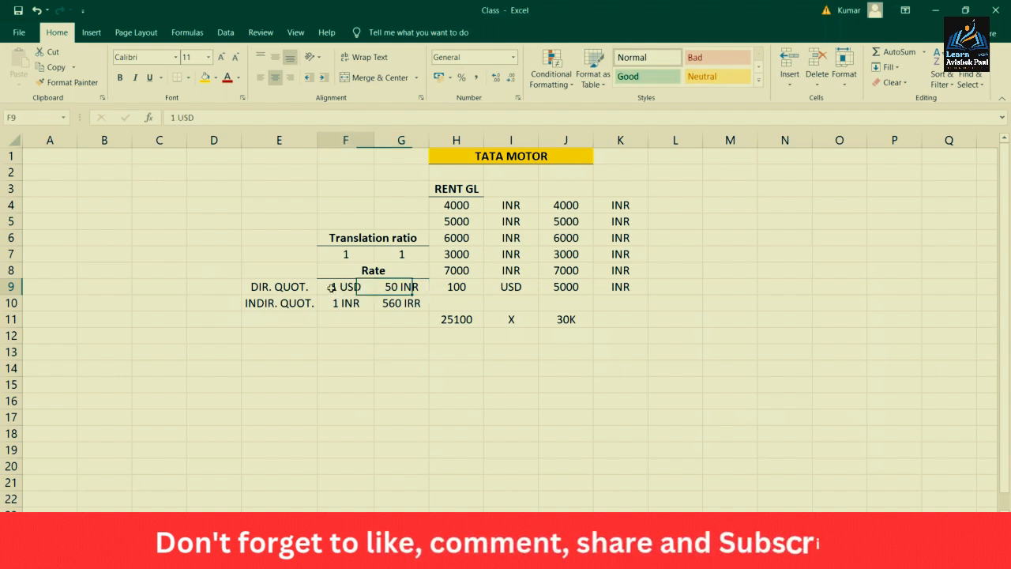
click(401, 290)
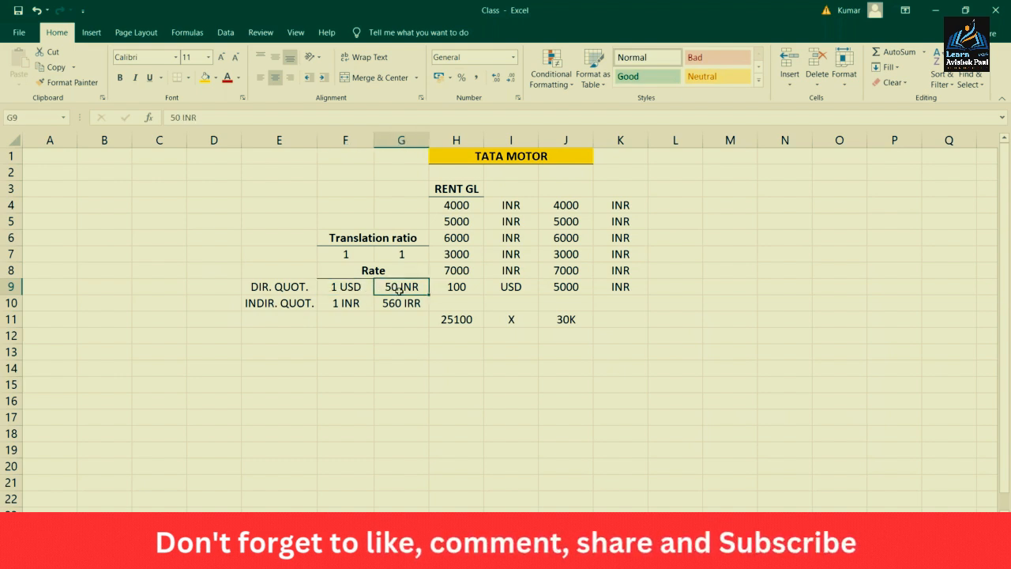
click(349, 289)
click(400, 288)
click(356, 304)
click(398, 303)
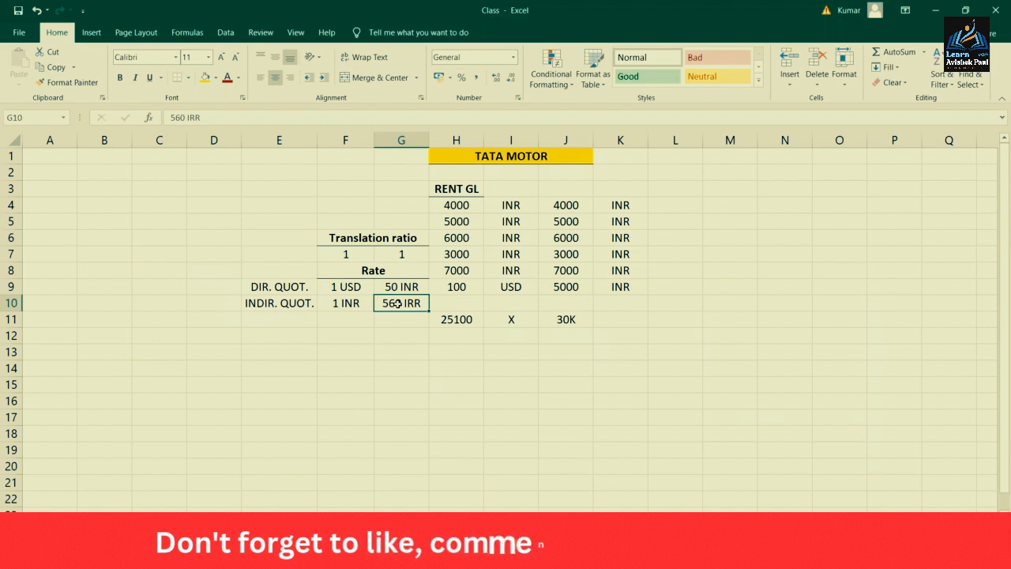
click(290, 305)
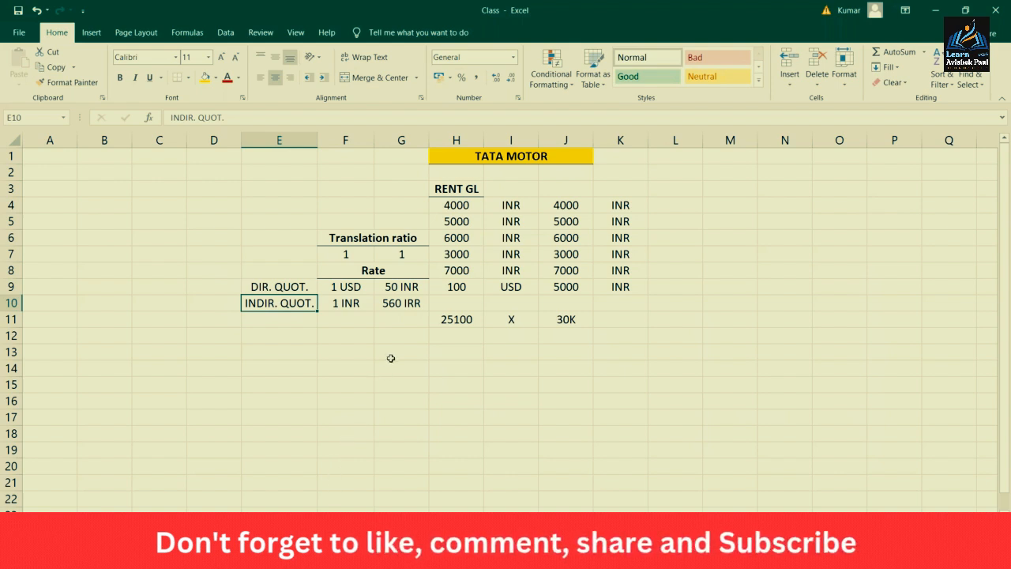
click(405, 309)
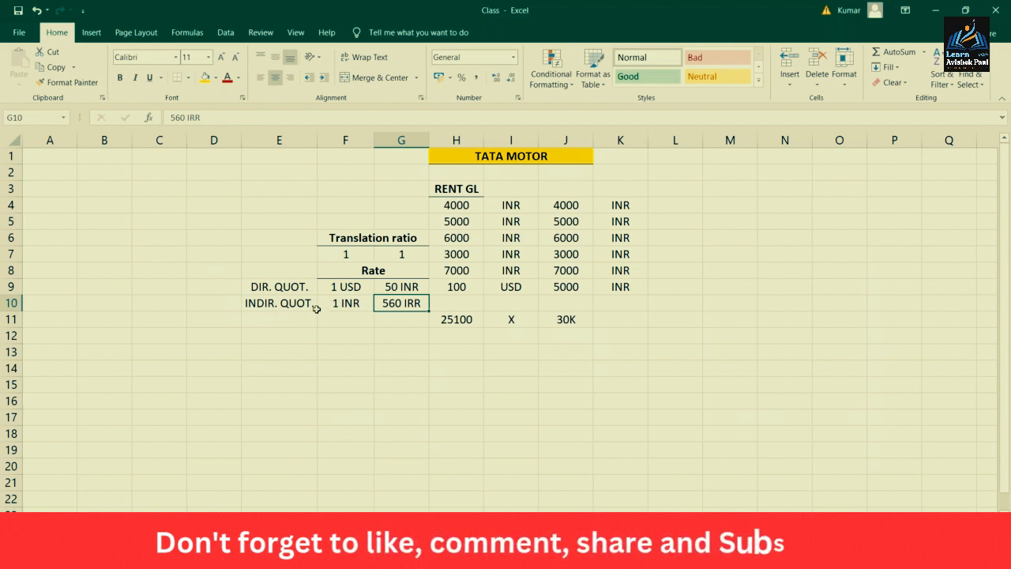
click(340, 302)
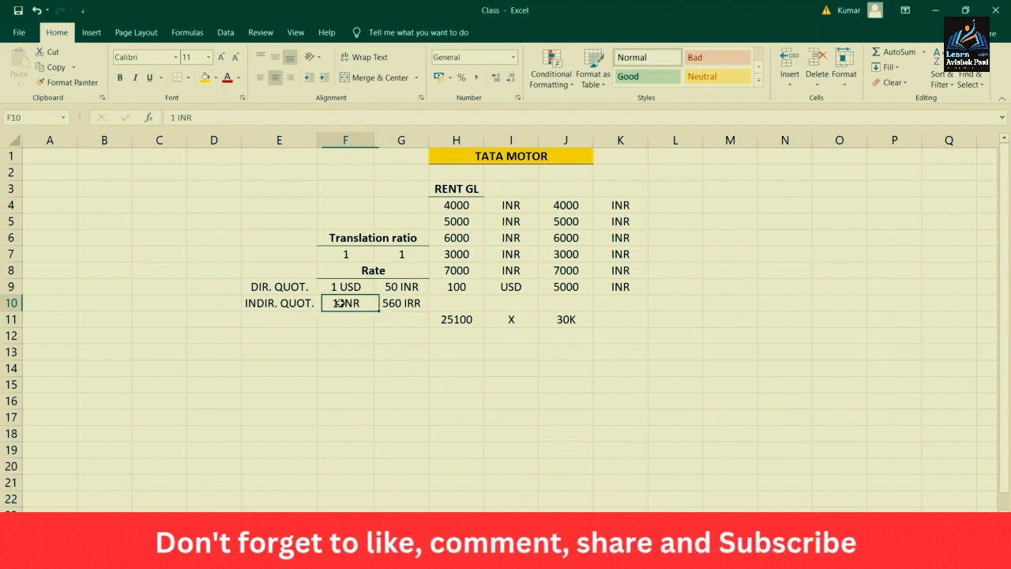
- Compare the INR and IRR values in the worksheet's indirect quotation row
click(394, 305)
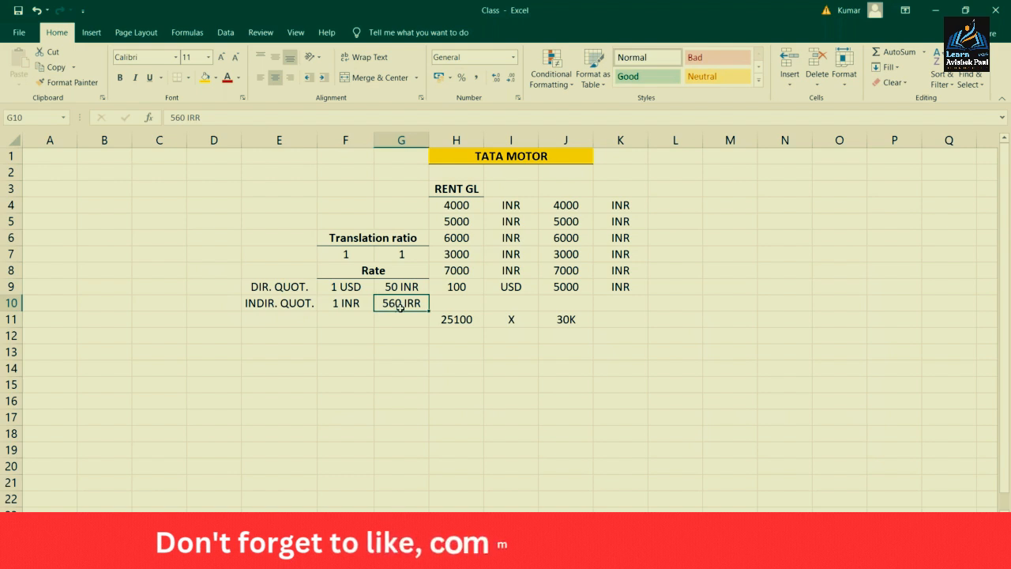
click(358, 306)
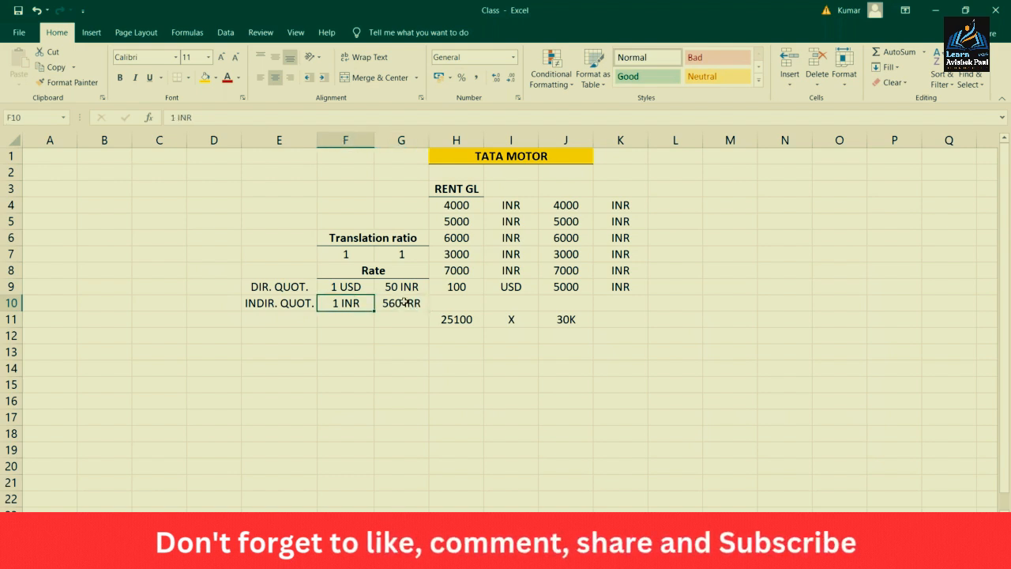
click(404, 303)
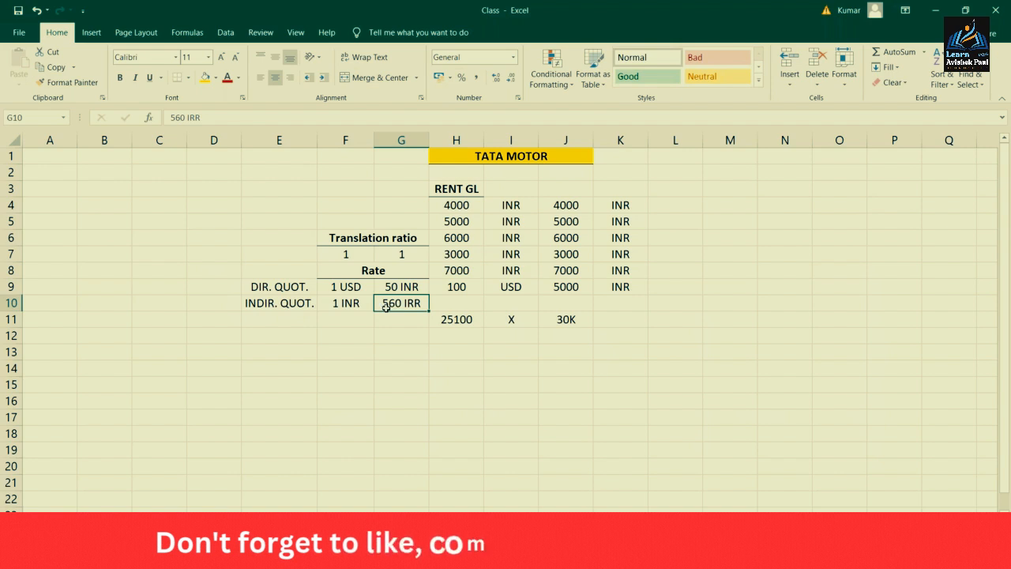
click(347, 320)
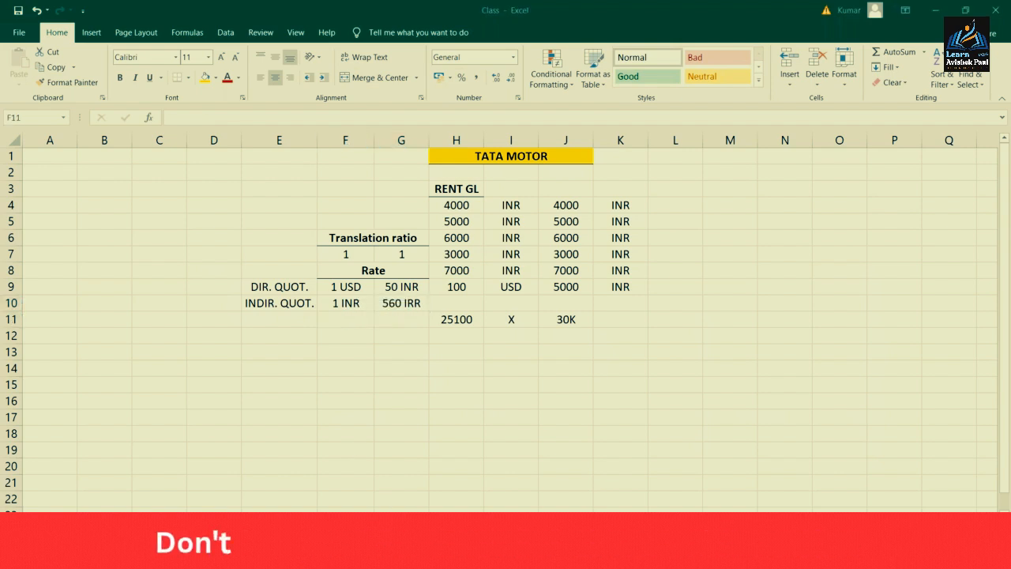
- Switch to the Windows Calculator, divide 1 by 560 to work out the direct IRR rate, and return to the Class workbook
key(alt+Tab)
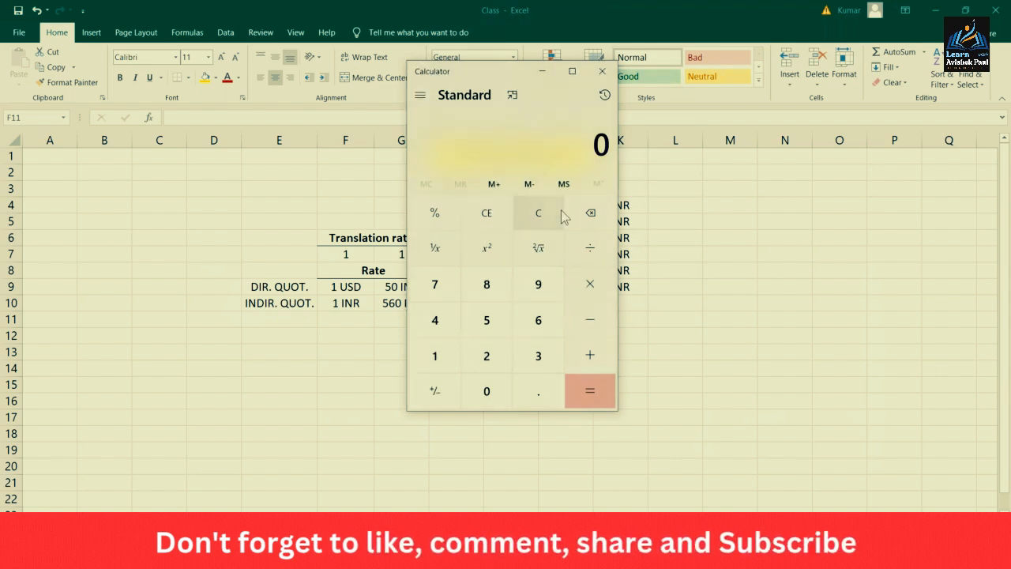
key(1)
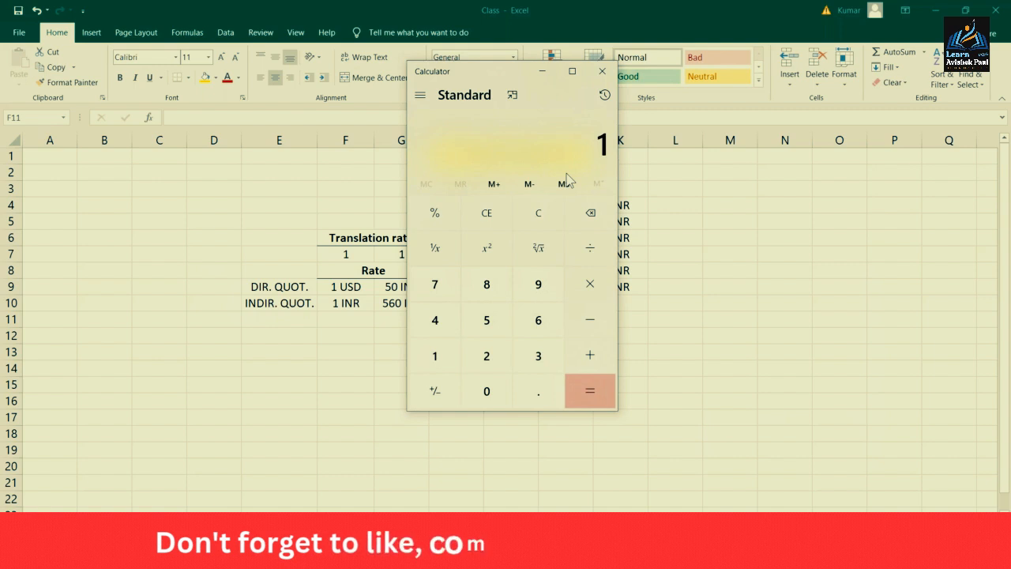
click(588, 252)
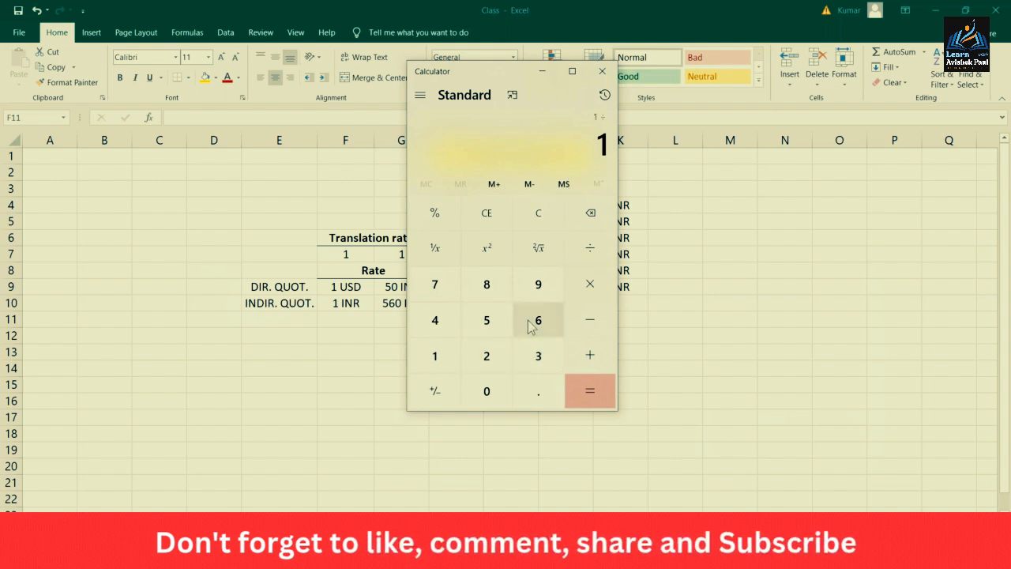
click(499, 327)
click(538, 324)
click(486, 395)
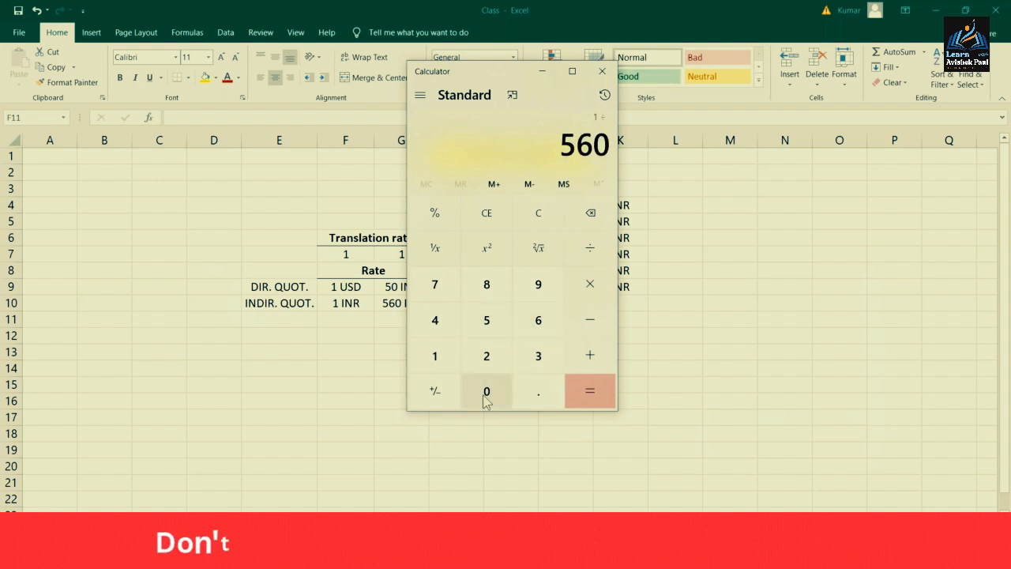
click(591, 399)
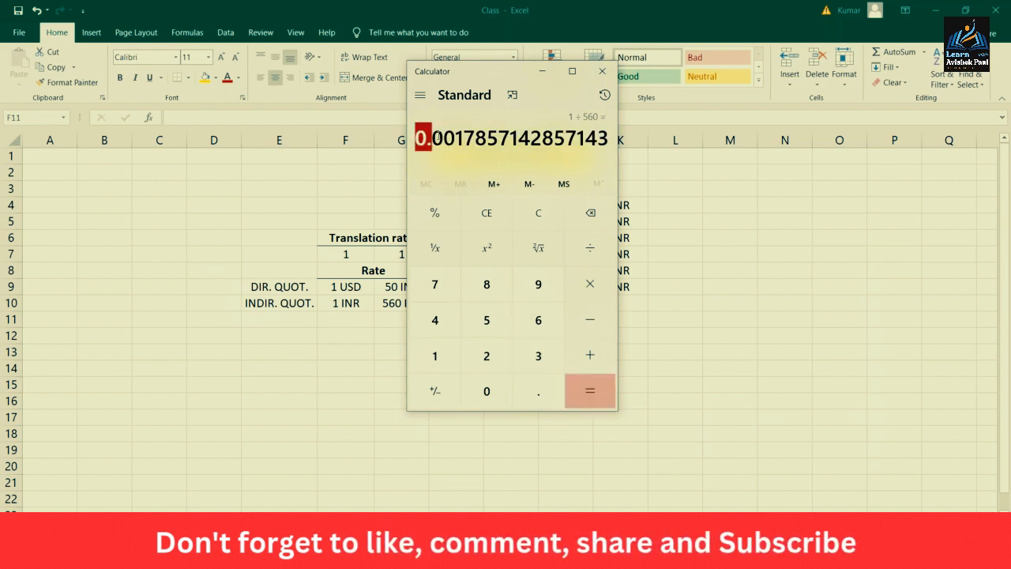
drag(475, 138, 488, 139)
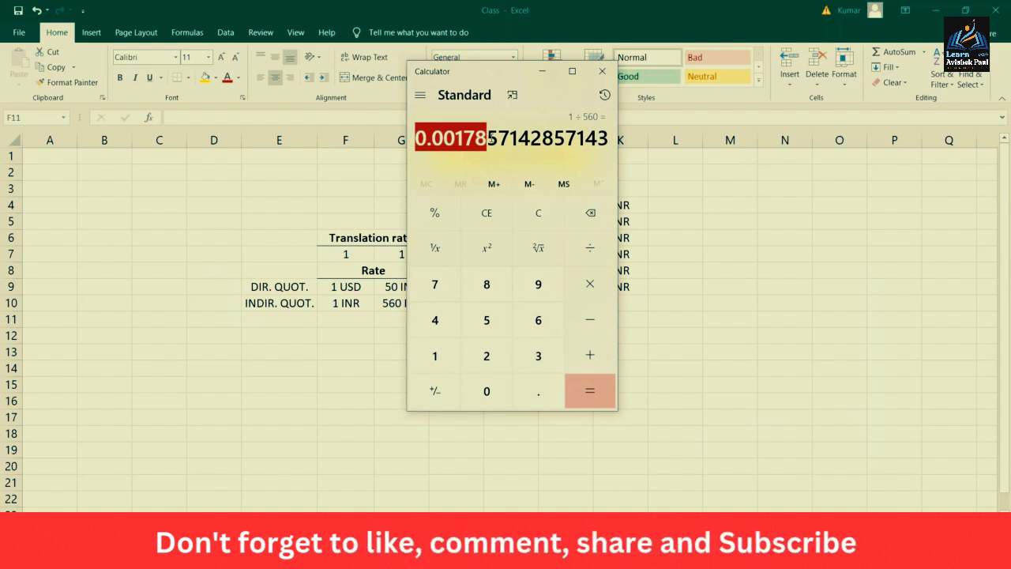
key(alt+Tab)
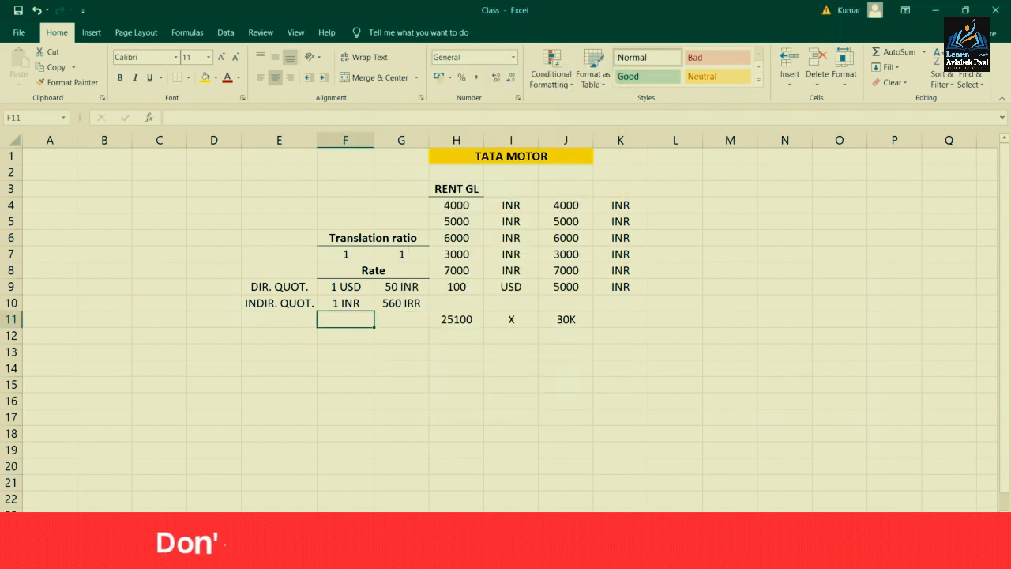
- Check the IRR value of the indirect quotation and switch to the Foreign Currency Setting slide in PowerPoint
click(392, 304)
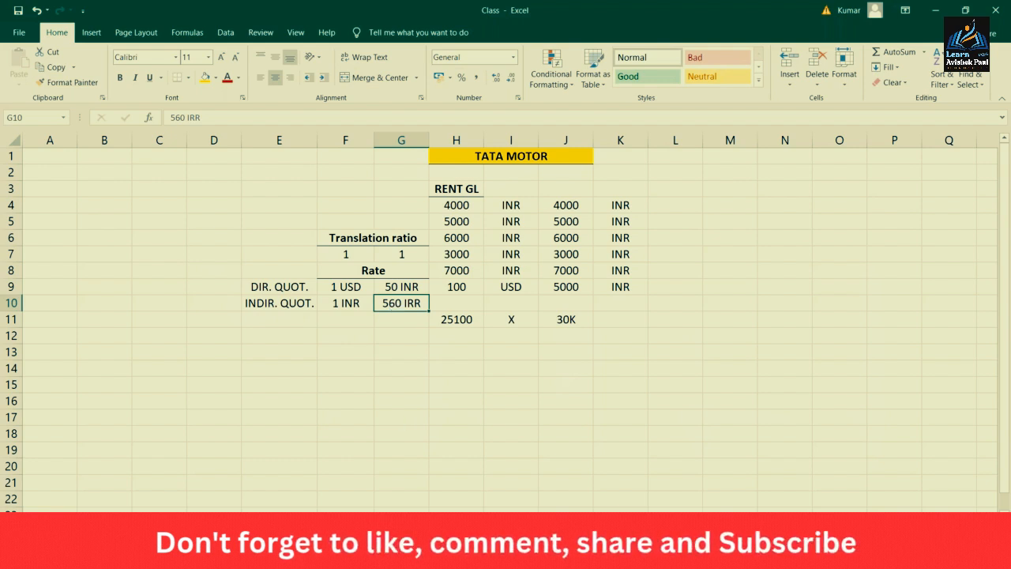
click(353, 478)
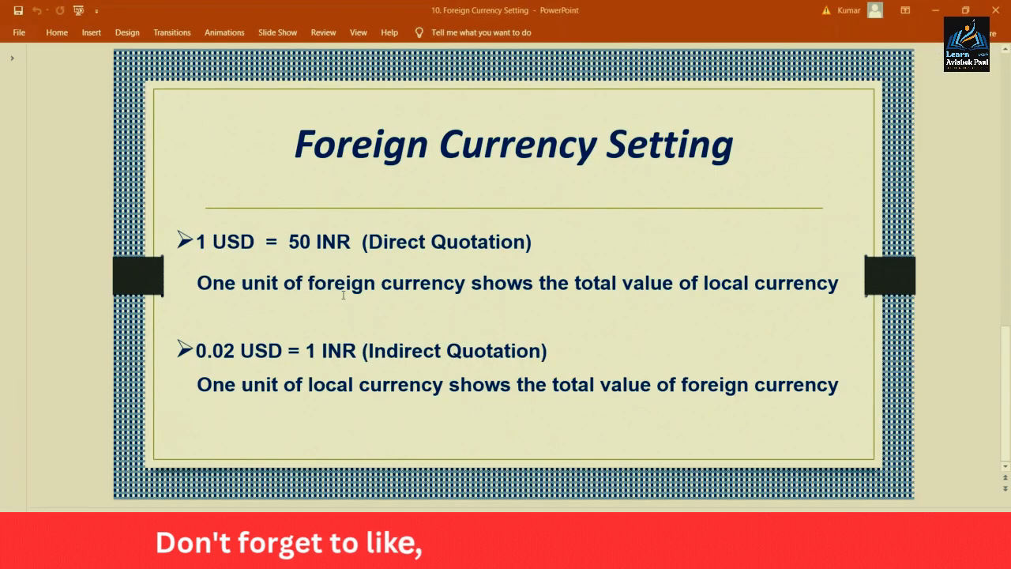